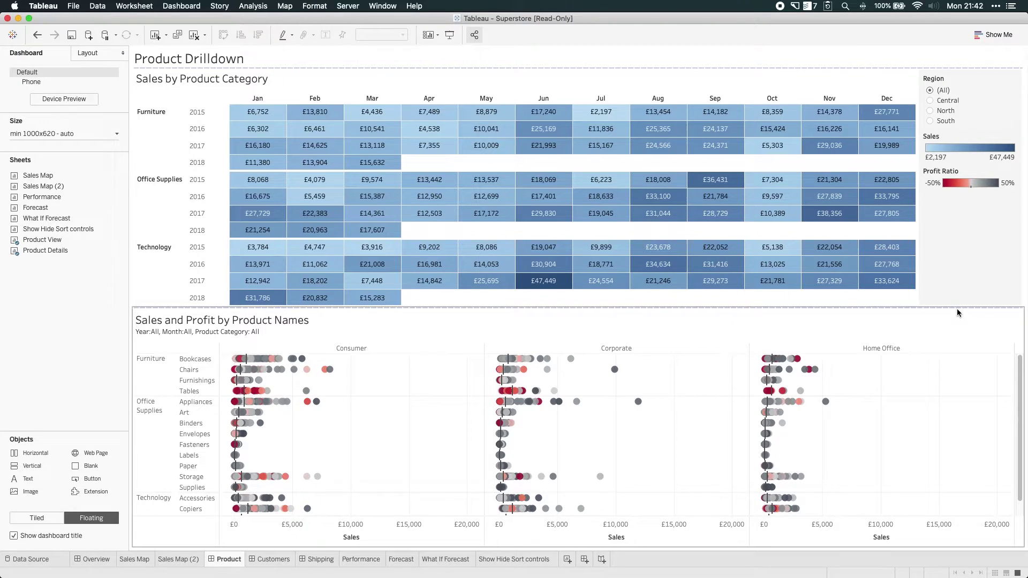
Select the Region filter and legend container and make it floating over the dashboard
click(975, 287)
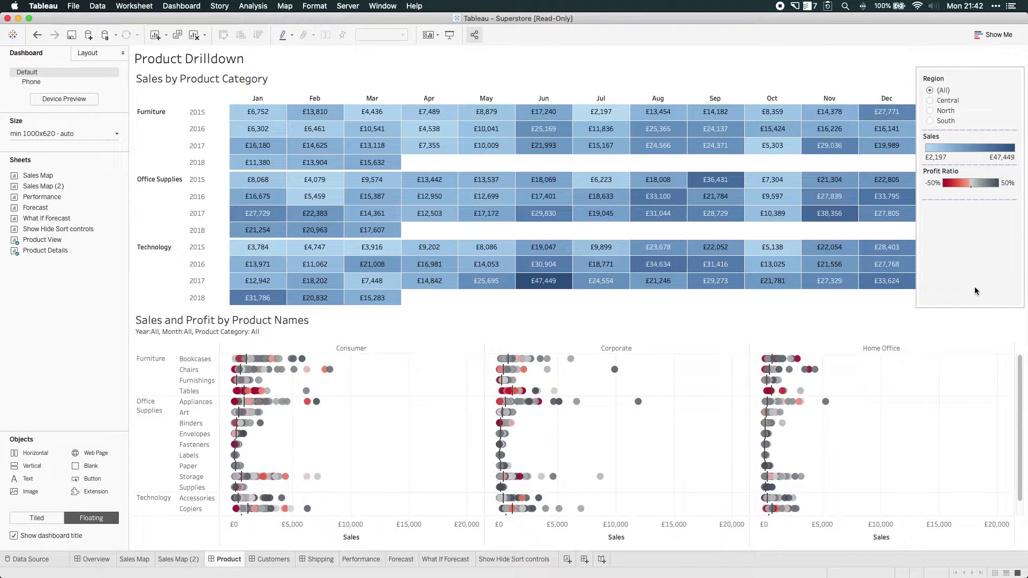
click(960, 257)
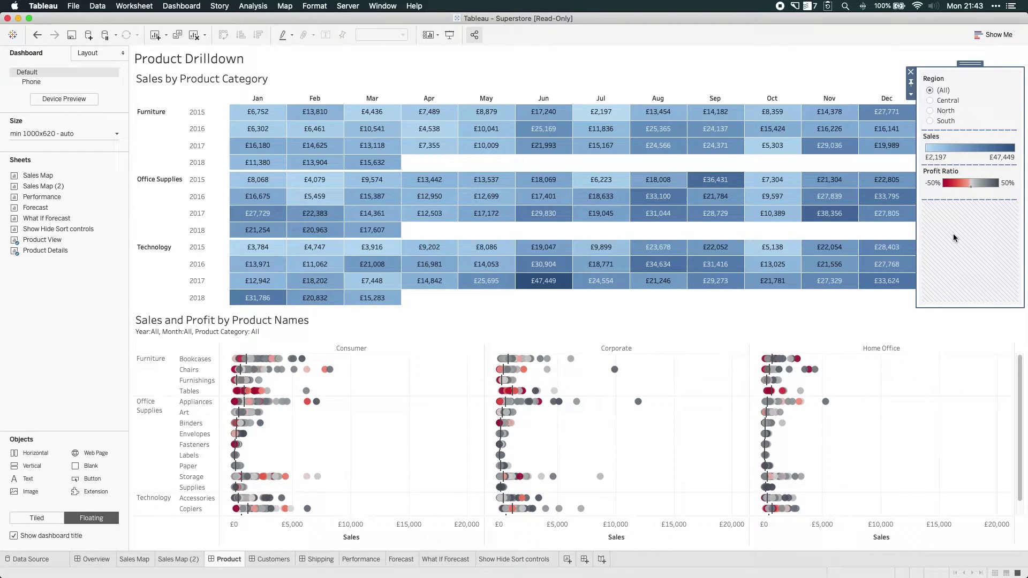
click(911, 94)
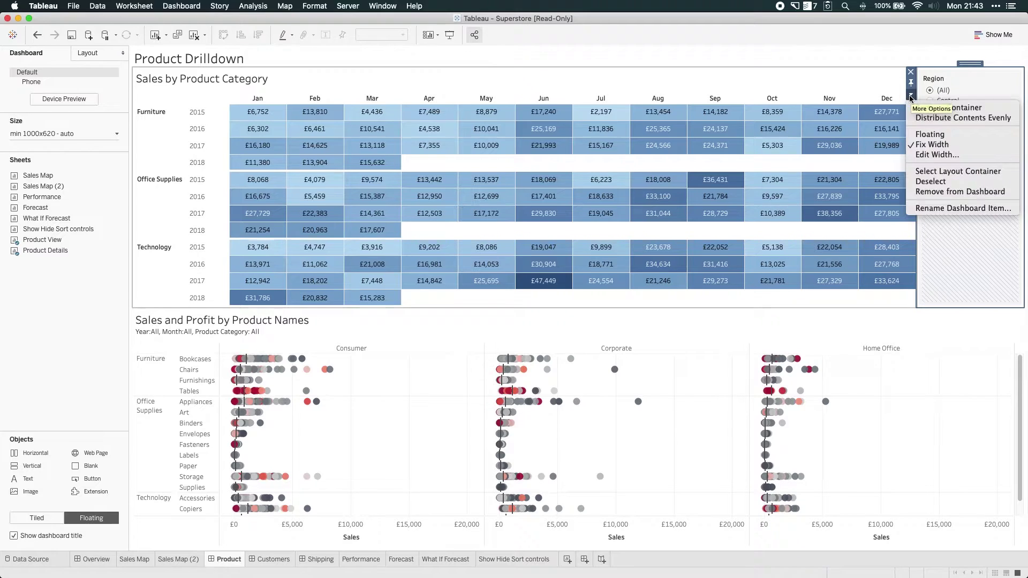
click(930, 135)
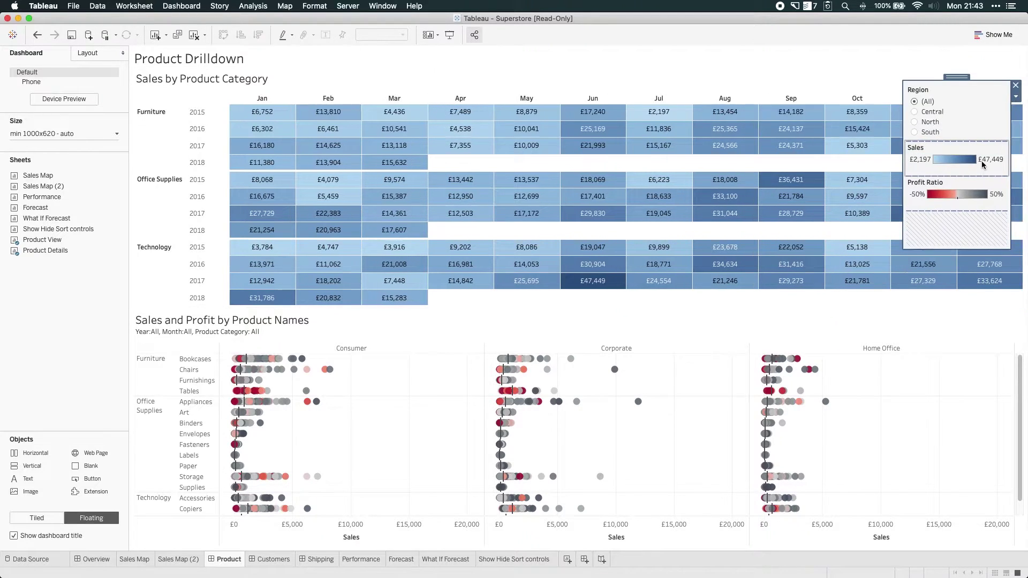
Add a show/hide button to the floating Region filter and legend container
click(1016, 98)
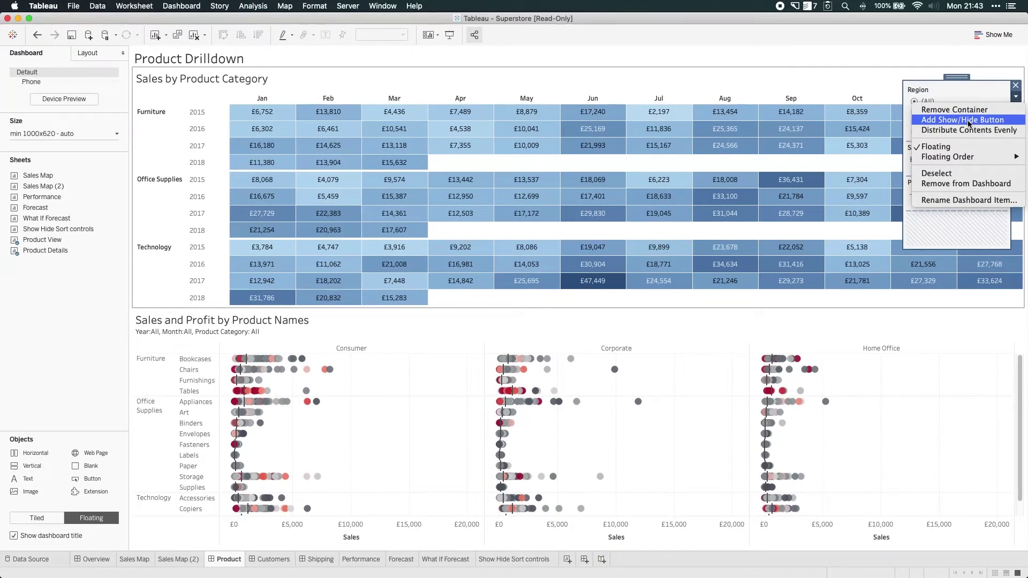
click(969, 120)
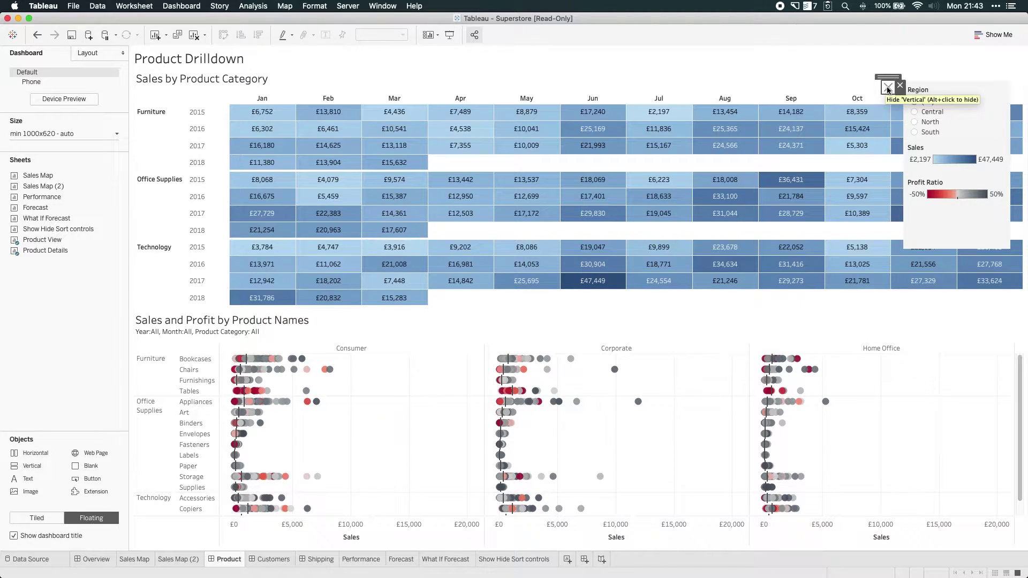
Toggle the container's show/hide button repeatedly to test it, then enter Presentation Mode
click(887, 90)
click(889, 92)
click(889, 92)
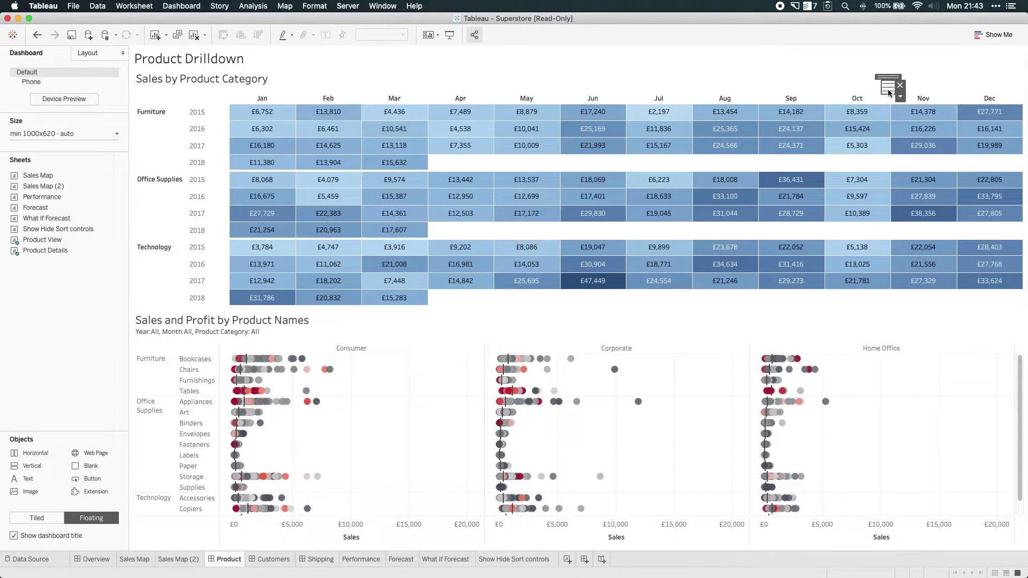
click(889, 92)
click(888, 92)
click(889, 92)
click(889, 92)
click(888, 92)
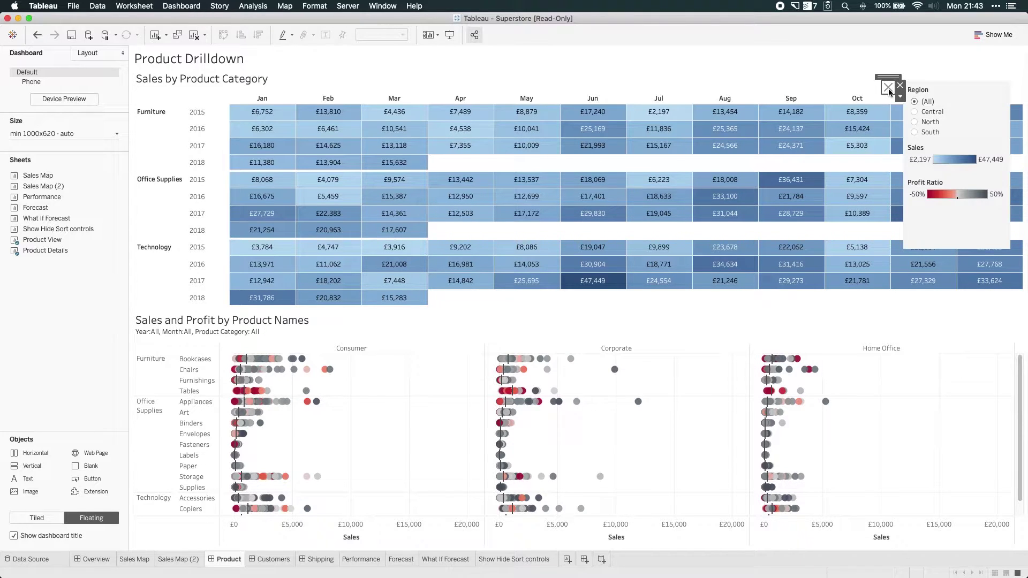
click(889, 93)
click(449, 37)
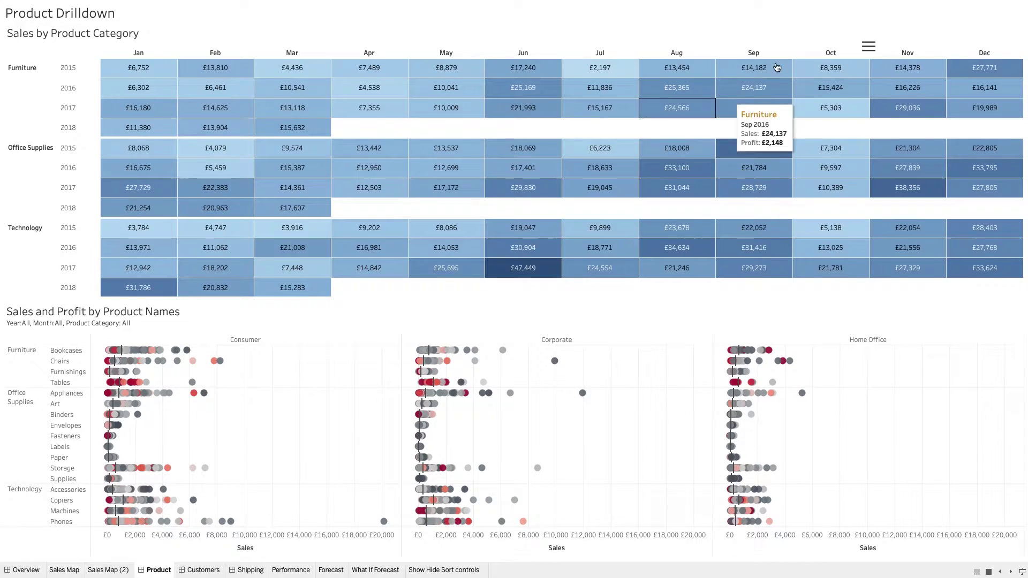
Using the toggle panel, filter the dashboard to Central, then North, then South
click(868, 47)
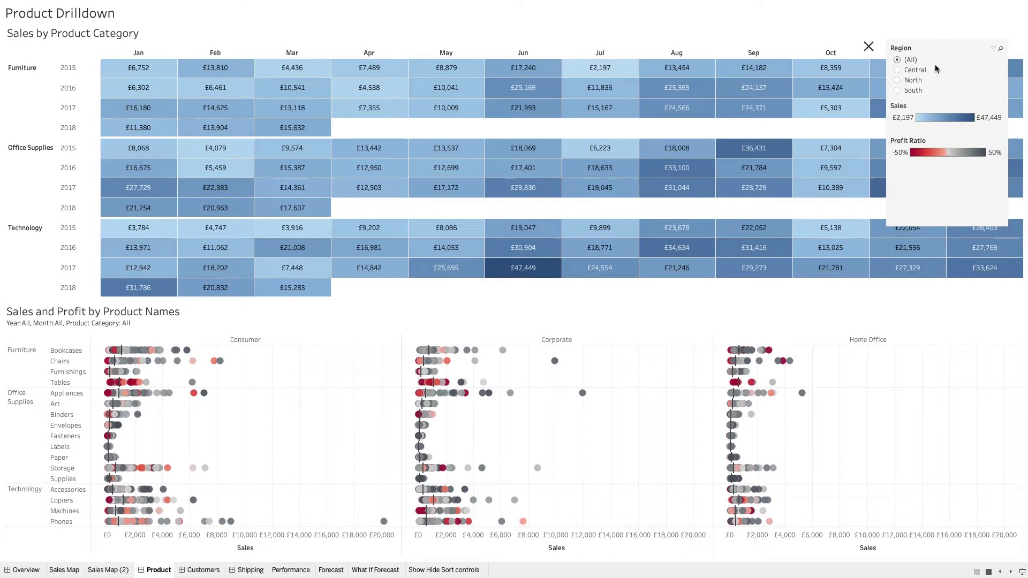
click(897, 70)
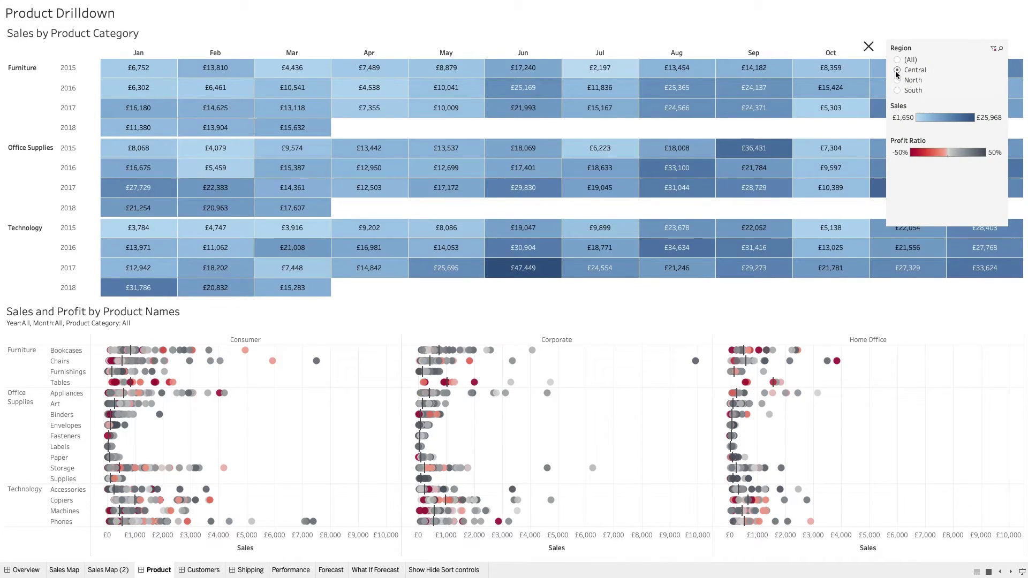
click(868, 46)
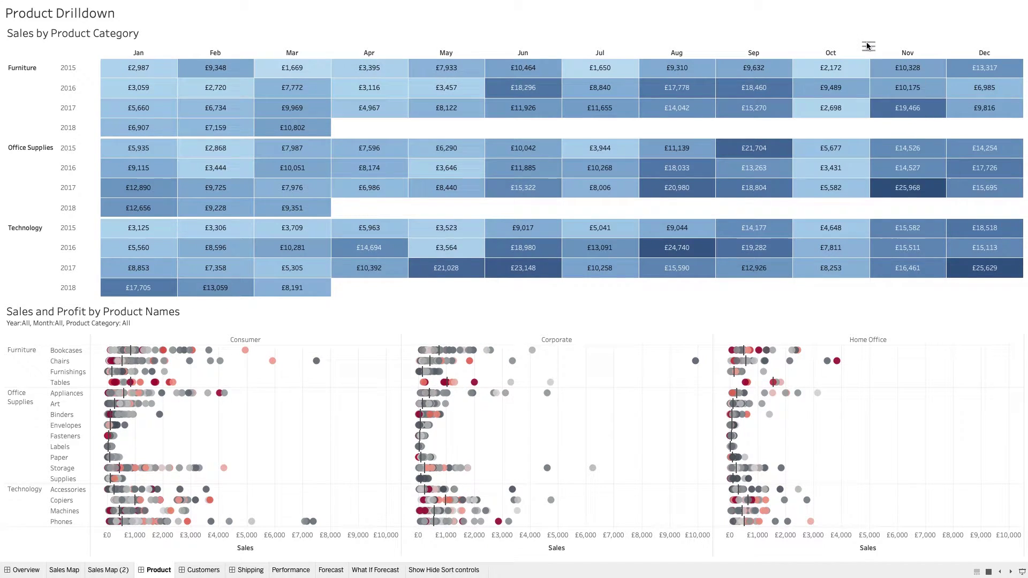
click(868, 46)
click(897, 80)
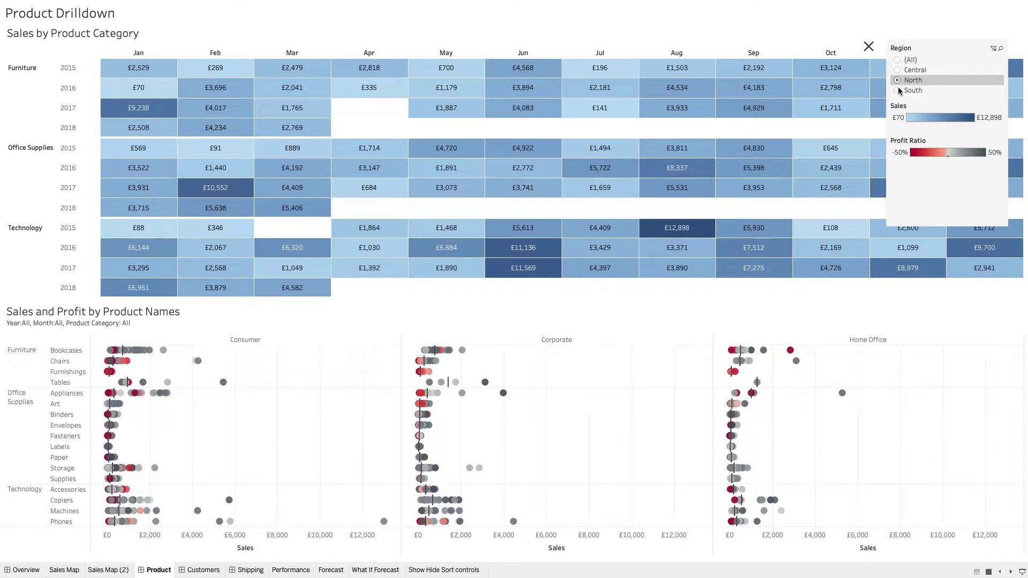
click(898, 89)
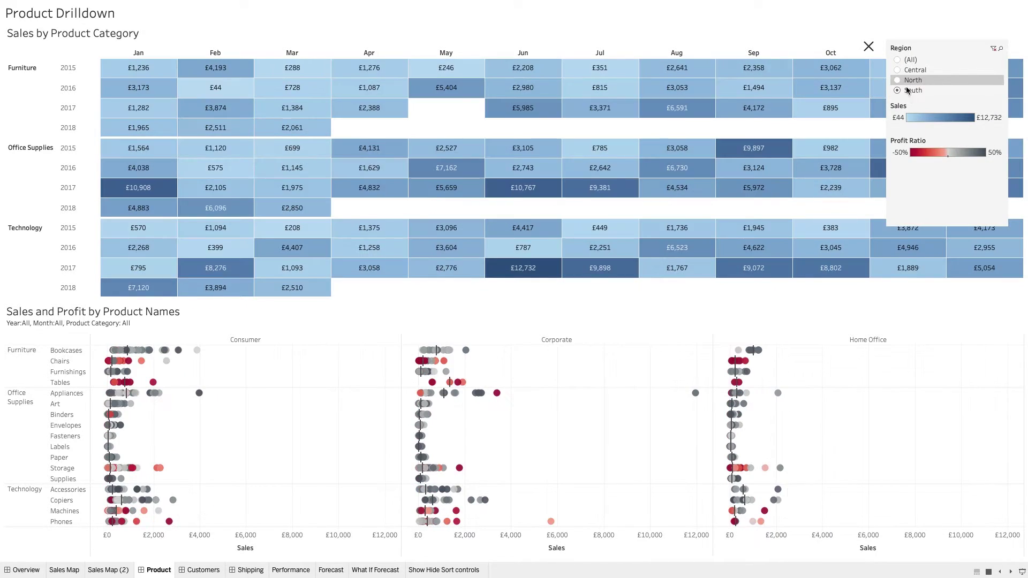
click(868, 47)
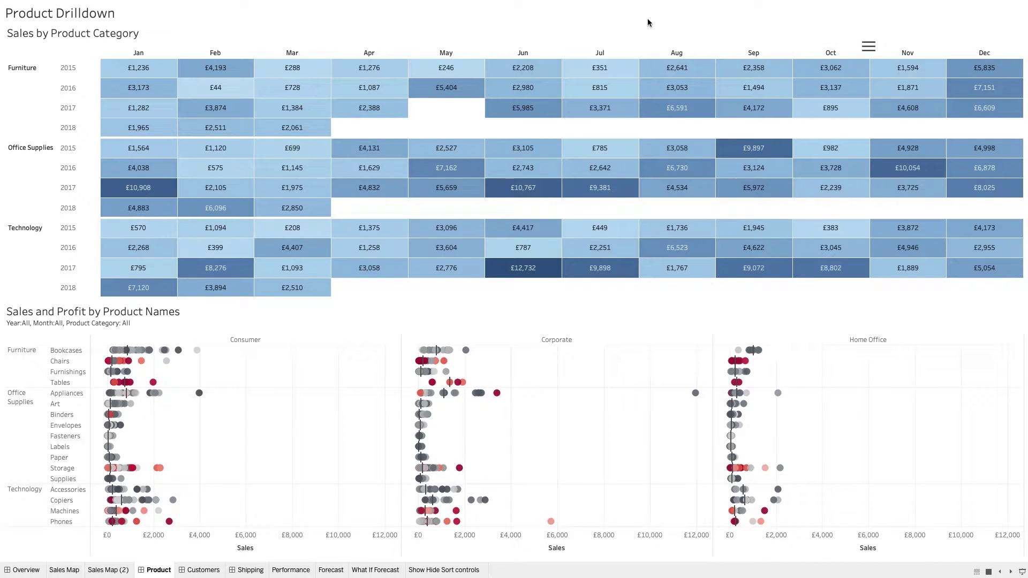
click(870, 47)
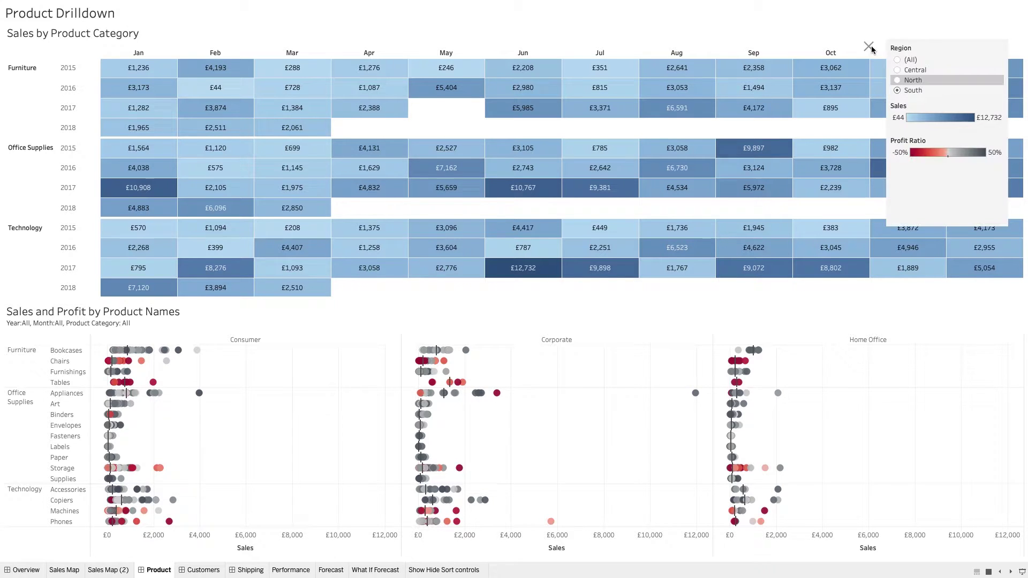
Exit Presentation Mode and bring the Tableau Public browser window to the front
click(1021, 572)
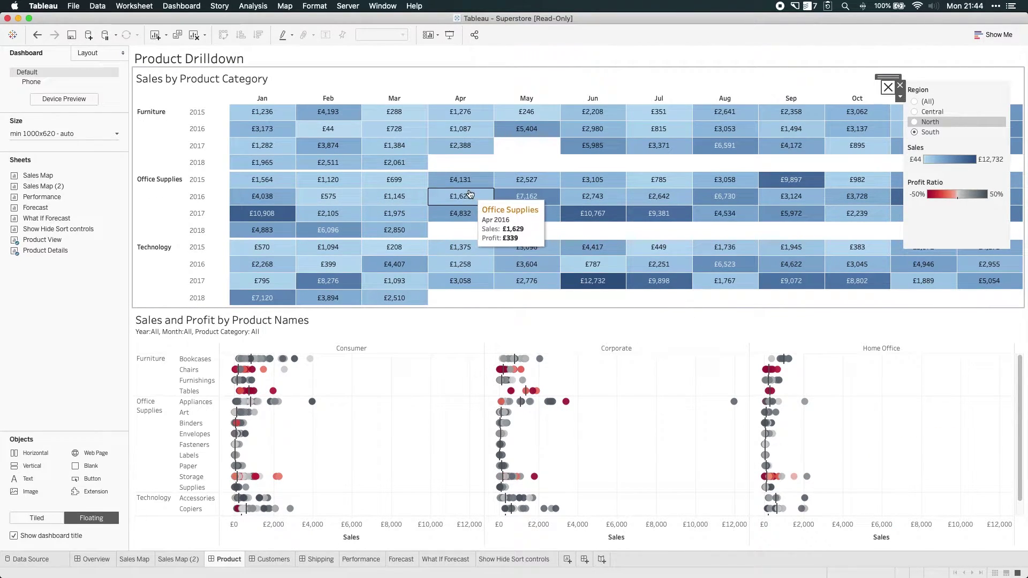
key(ctrl+Up)
click(625, 166)
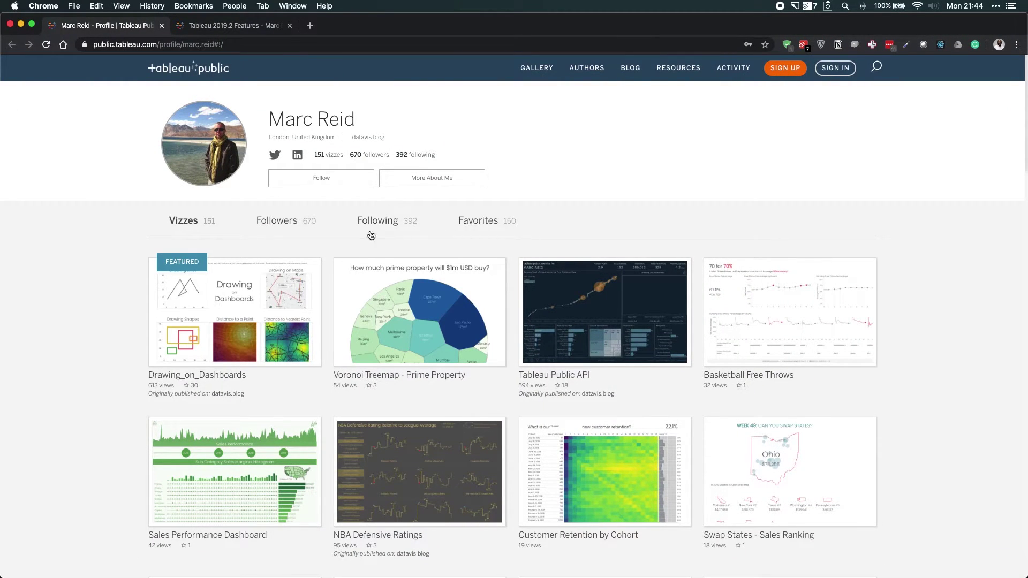
Open the Tableau 2019.2 Features viz and pop up the regional chart as pie, then treemap
mouse_move(479, 328)
click(238, 33)
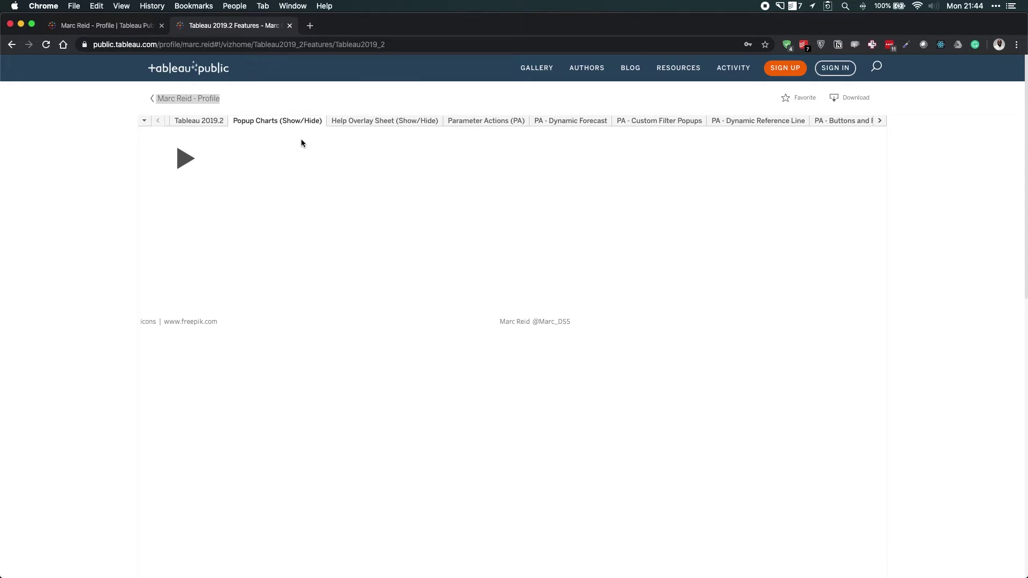
click(177, 163)
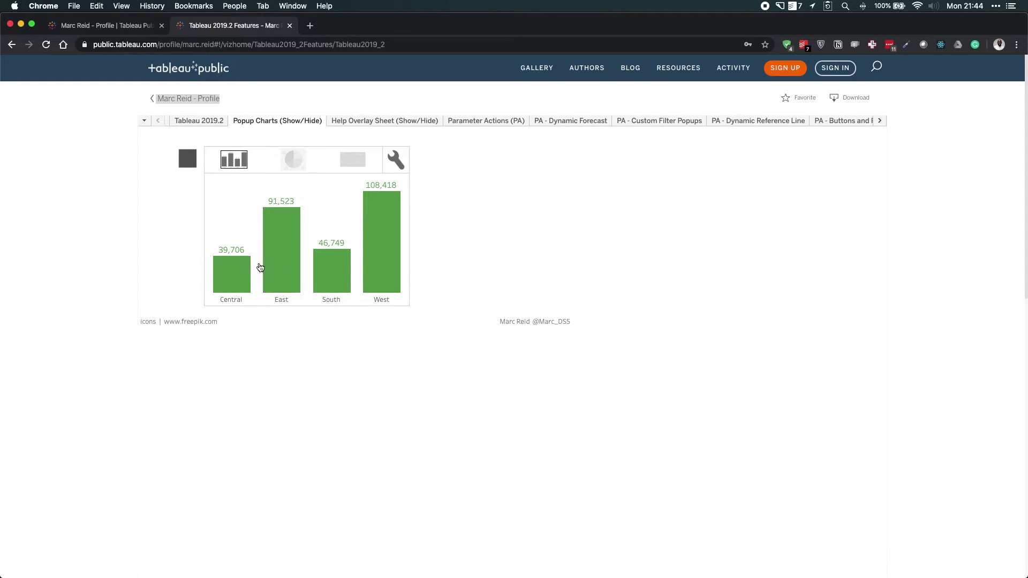
click(295, 168)
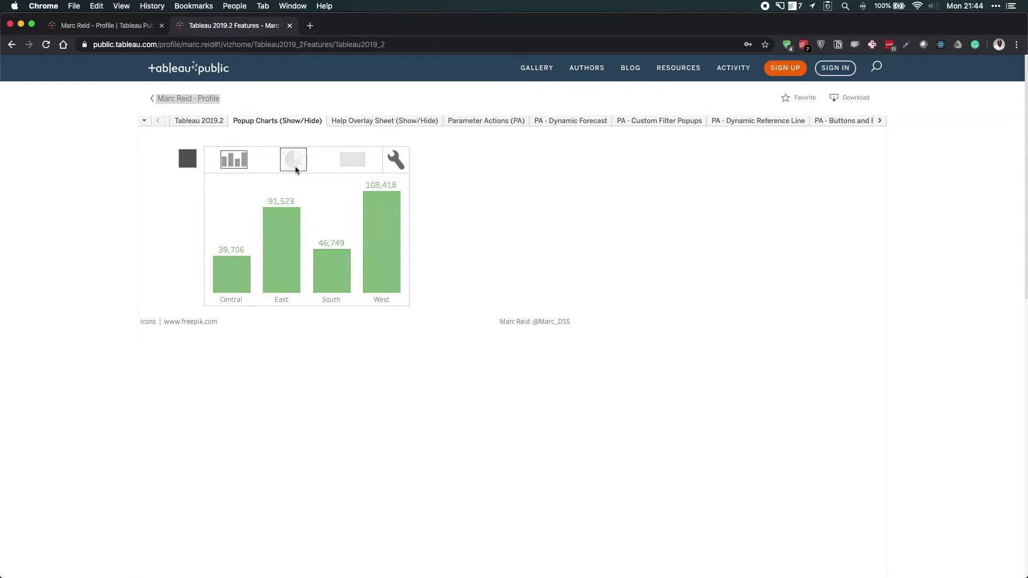
click(353, 160)
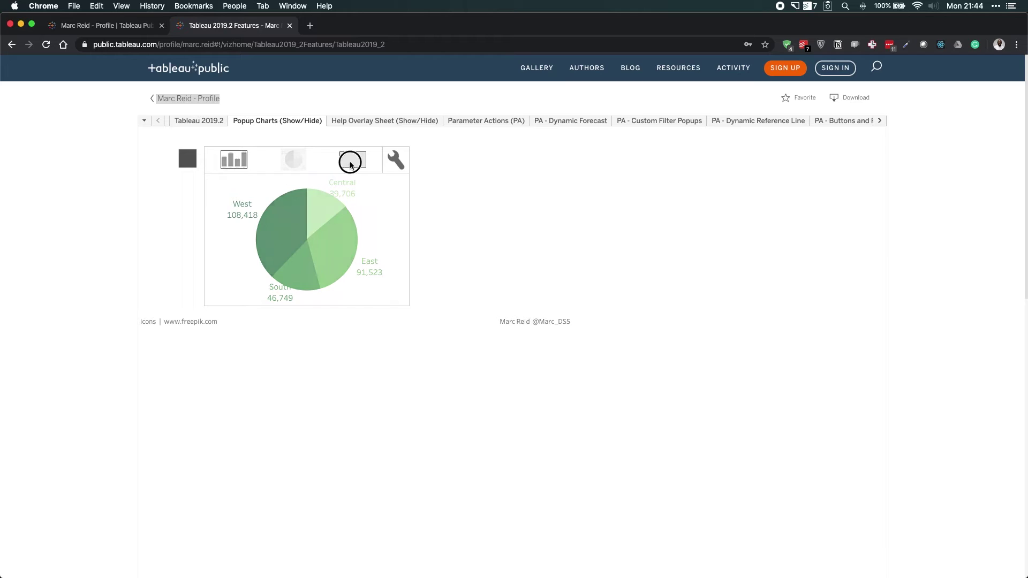
Reset the popup to bars, open Help Overlay Sheet, toggle its overlay, and reveal the filters
click(234, 160)
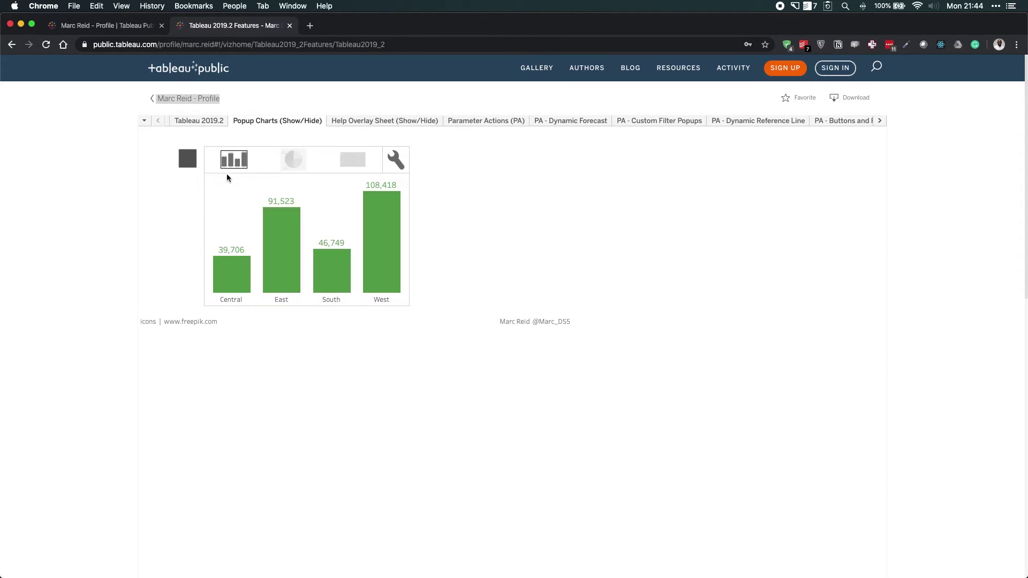
click(376, 122)
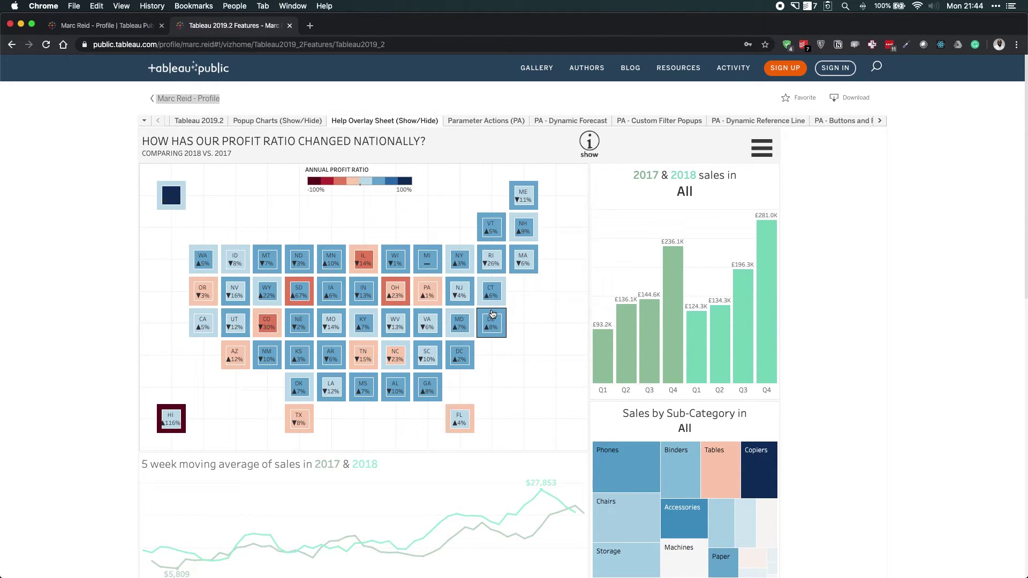
mouse_move(493, 315)
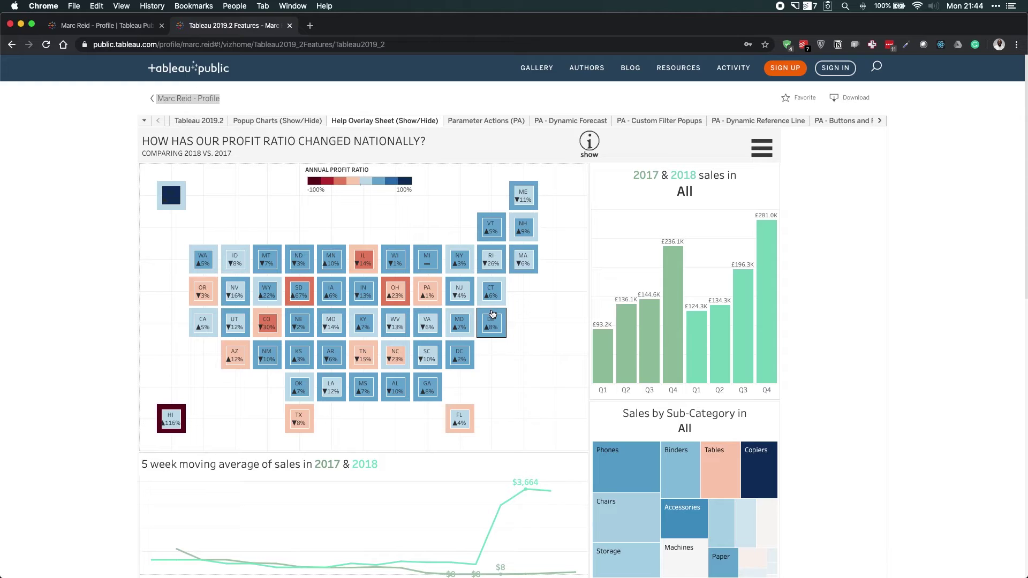
click(590, 143)
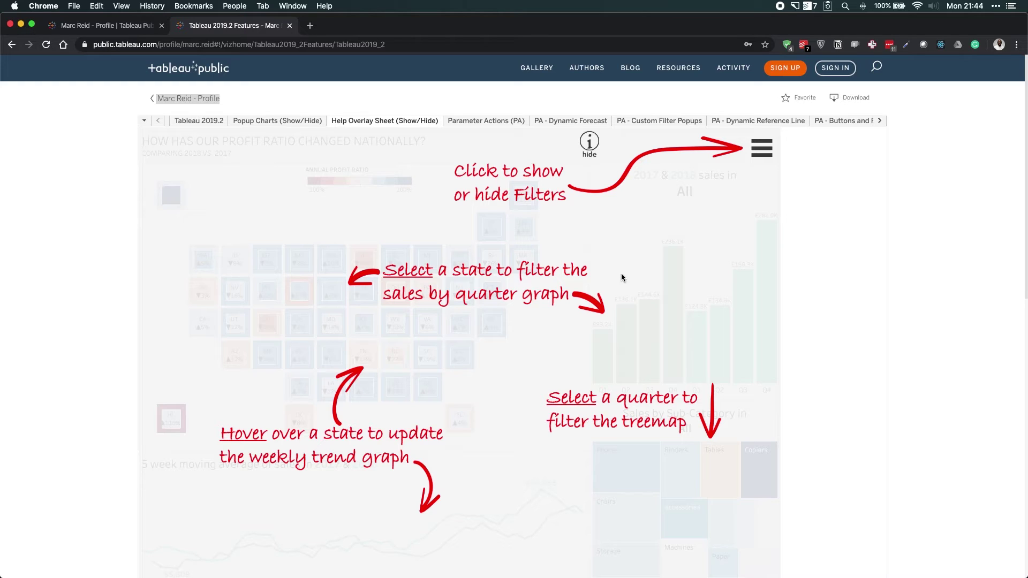
click(598, 144)
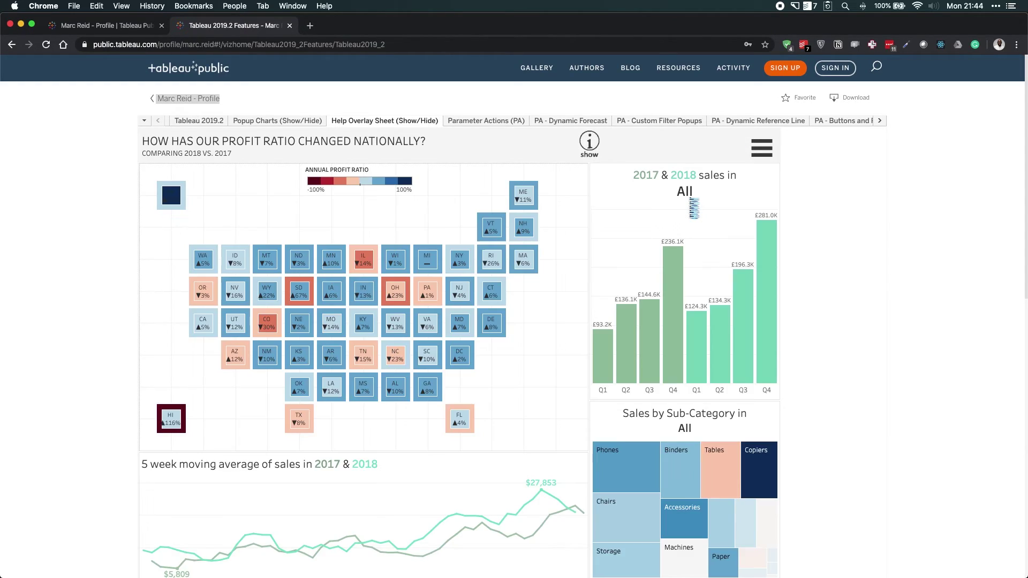
click(761, 155)
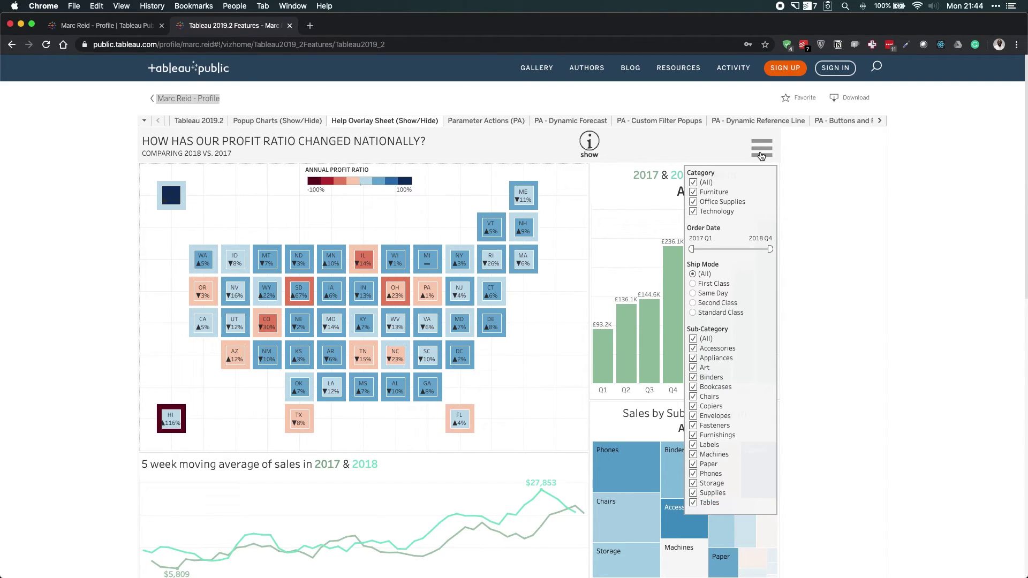